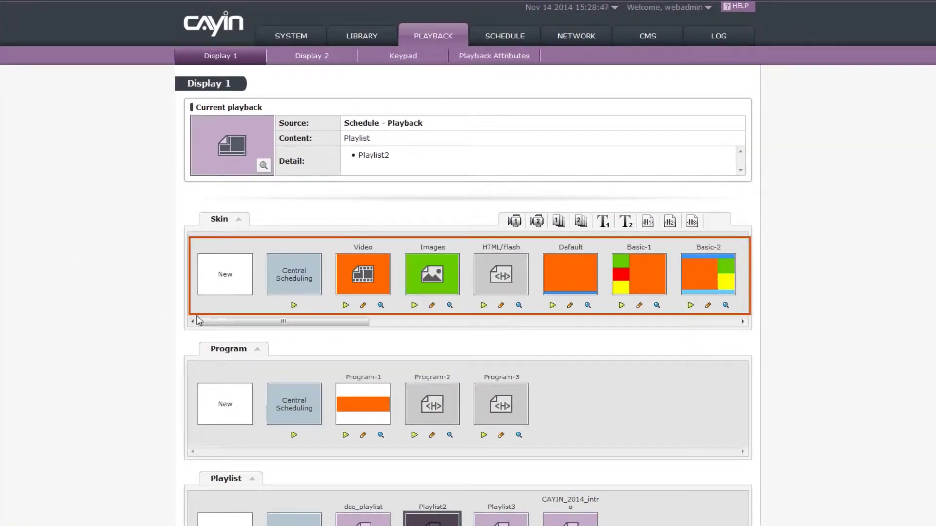
left_click_drag(227, 324, 205, 324)
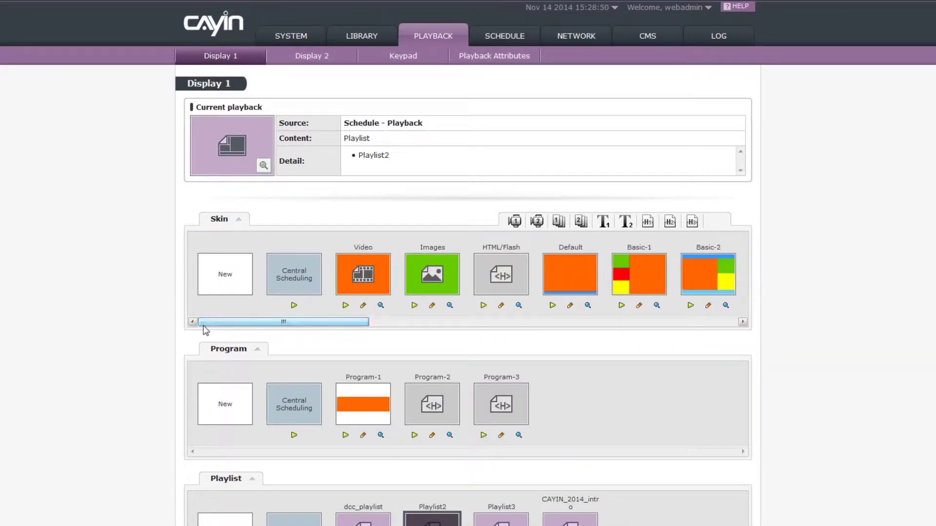
left_click(212, 288)
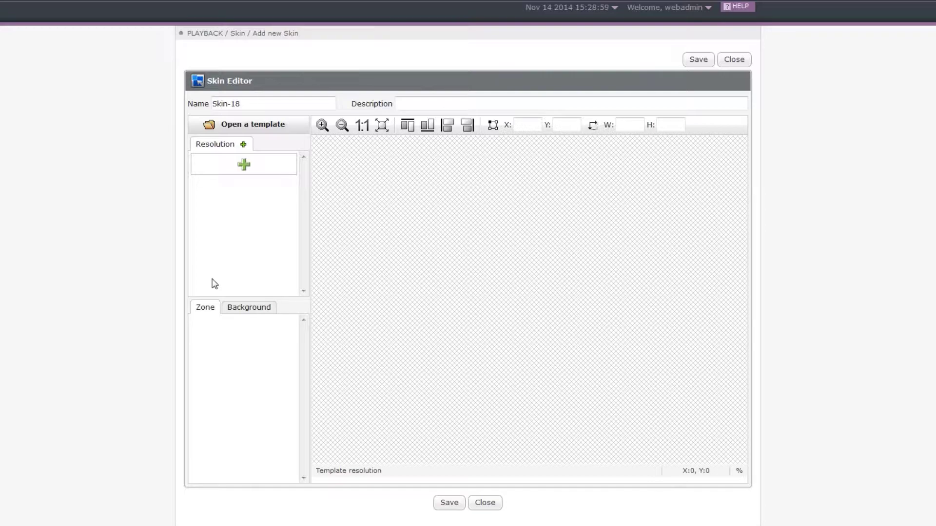
left_click(483, 503)
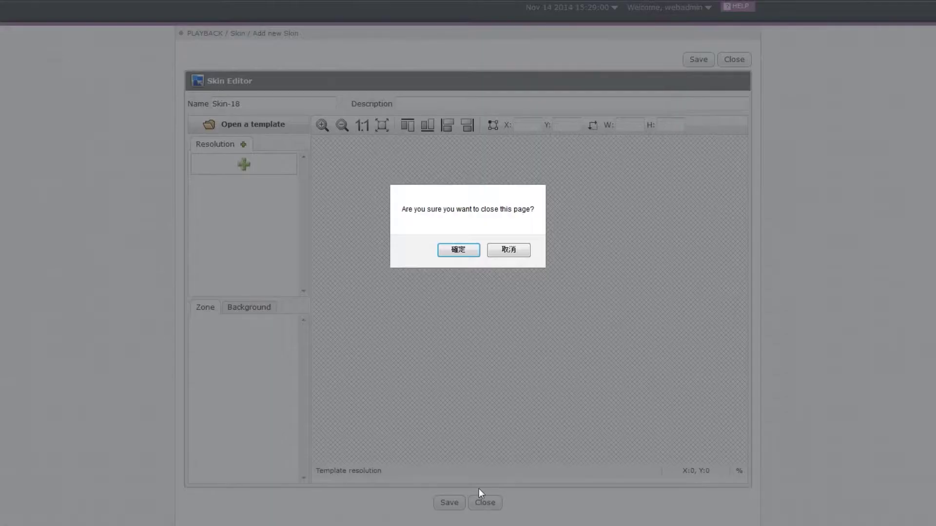
left_click(451, 249)
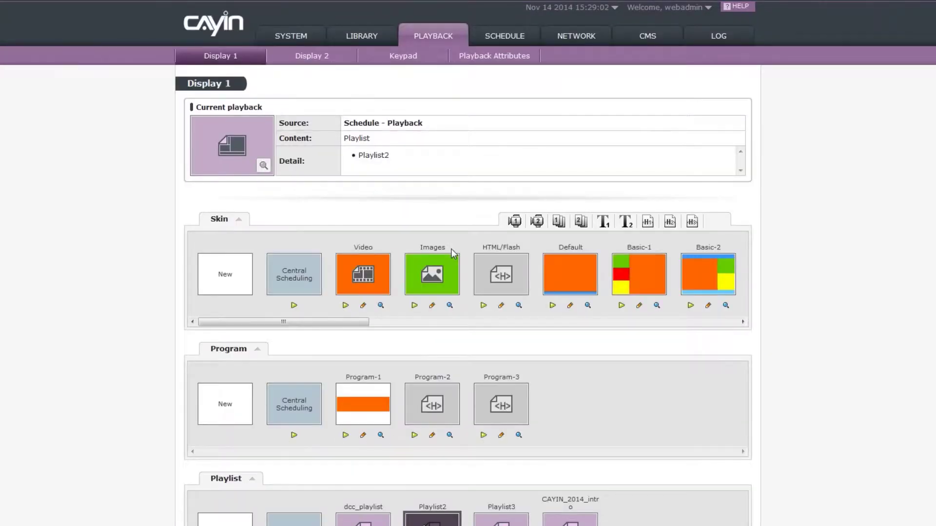
Download the Template_9 skin from the online skin resources in the library, saving it to the SMP
left_click(350, 39)
left_click(493, 58)
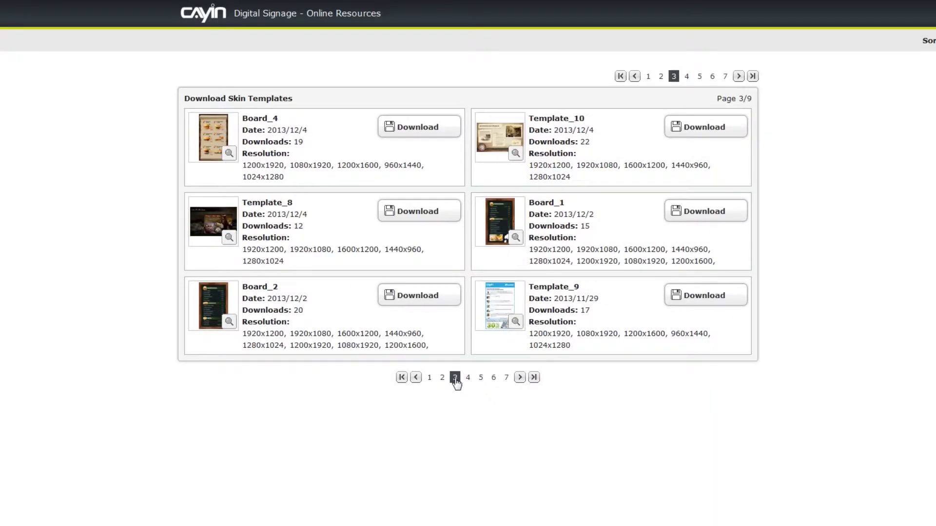
left_click(705, 295)
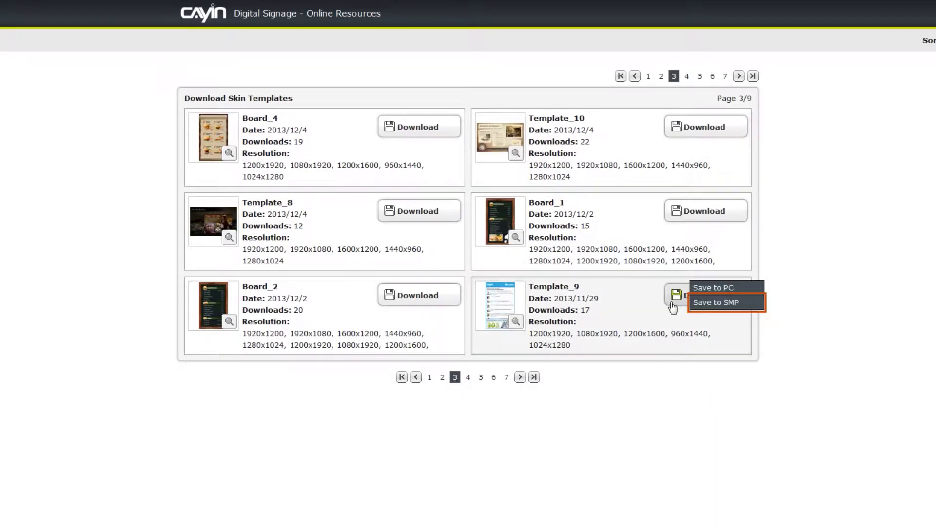
left_click(716, 302)
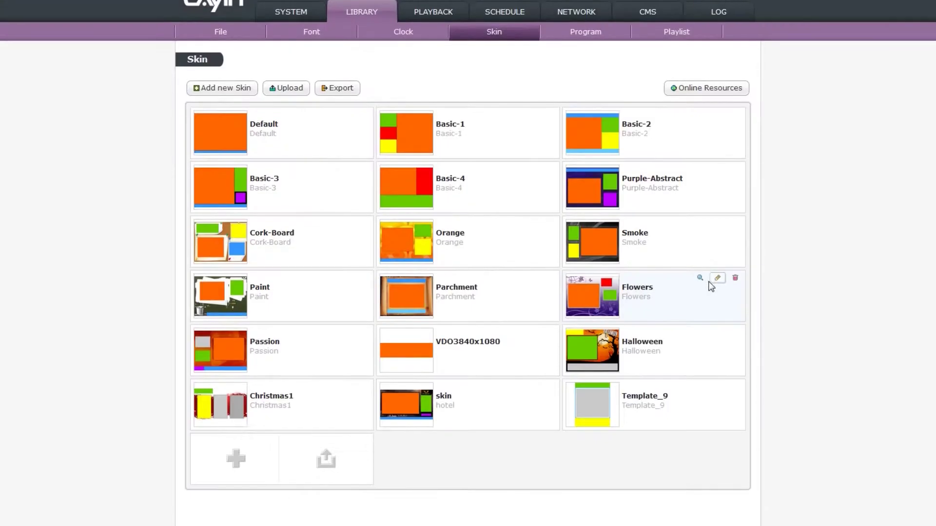
scroll(710, 287, "down", 2)
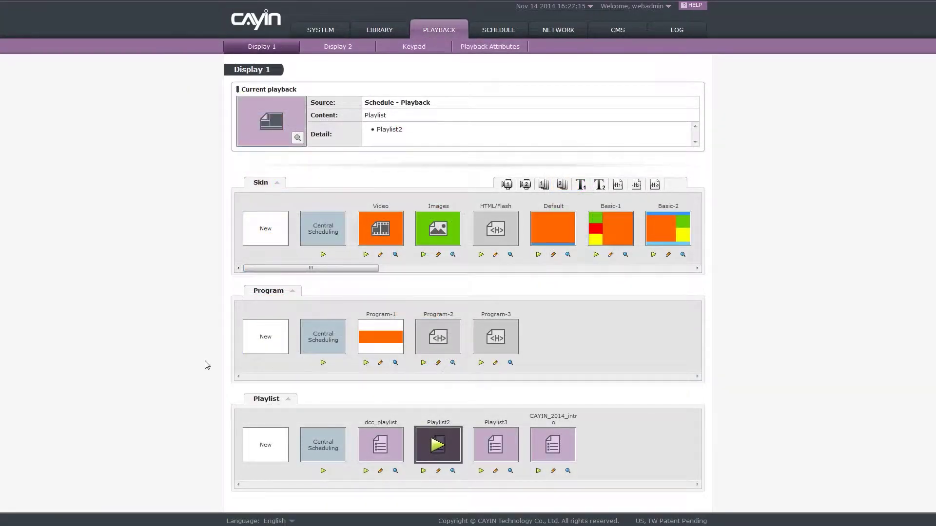
Create a new program using the Template_9 skin, named TWITTER with the description CAYIN
left_click(265, 350)
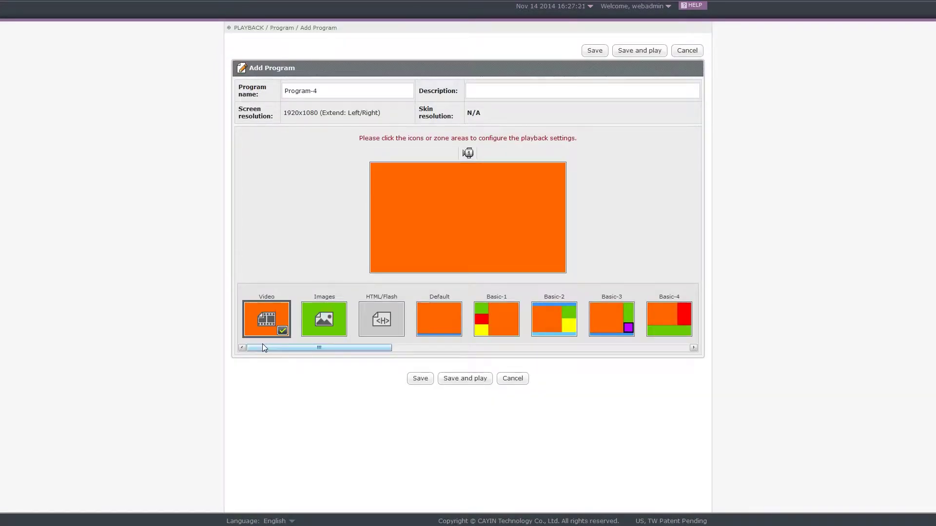
left_click_drag(263, 347, 622, 359)
left_click(668, 320)
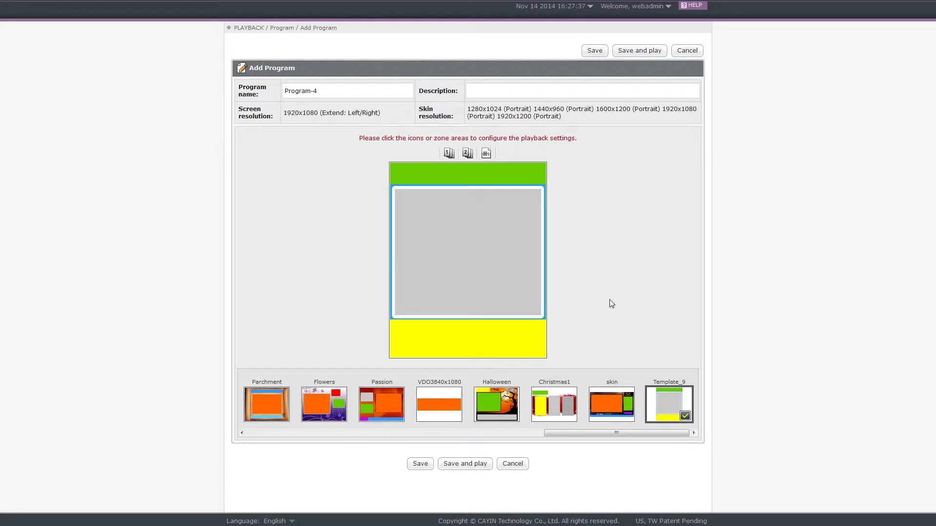
triple_click(321, 89)
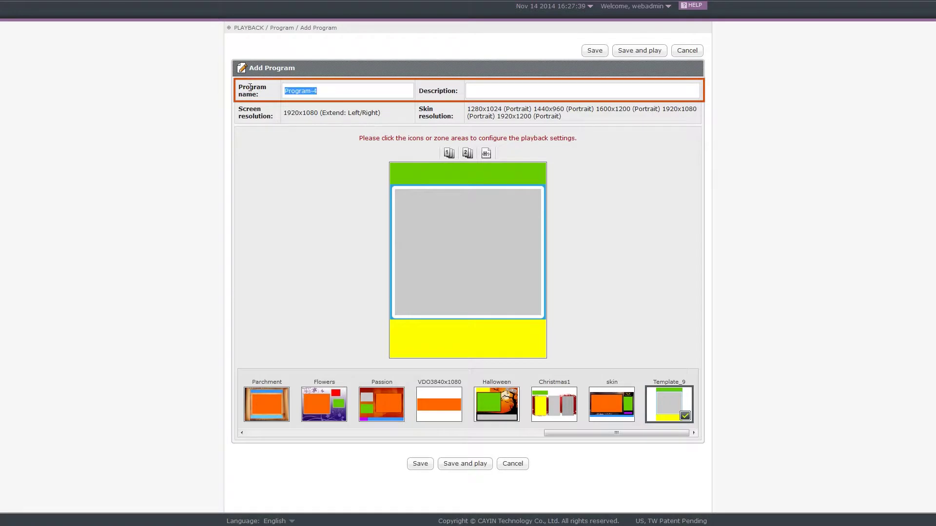
type("TWCAYI")
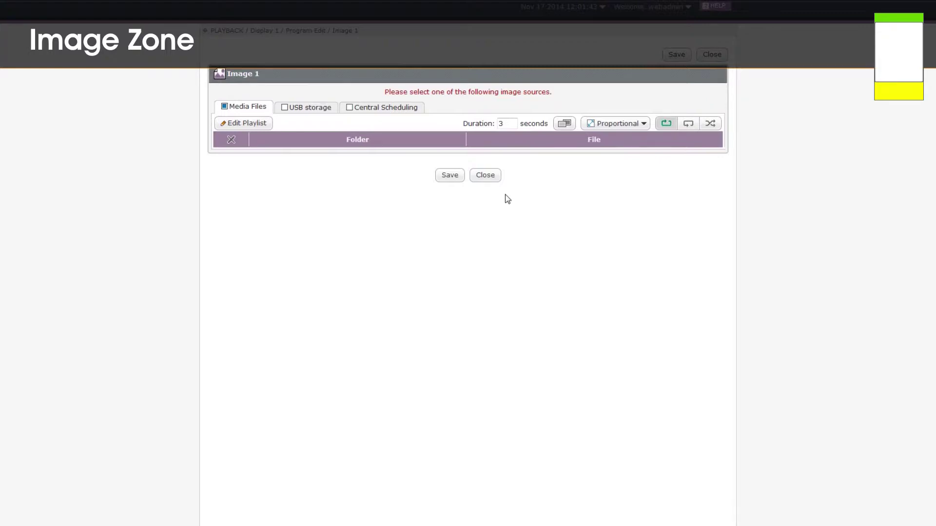
Add CAYIN_twitter/Image1/TwitterSkinImage1.jpg to the Image 1 zone's playlist and save the zone
left_click(258, 125)
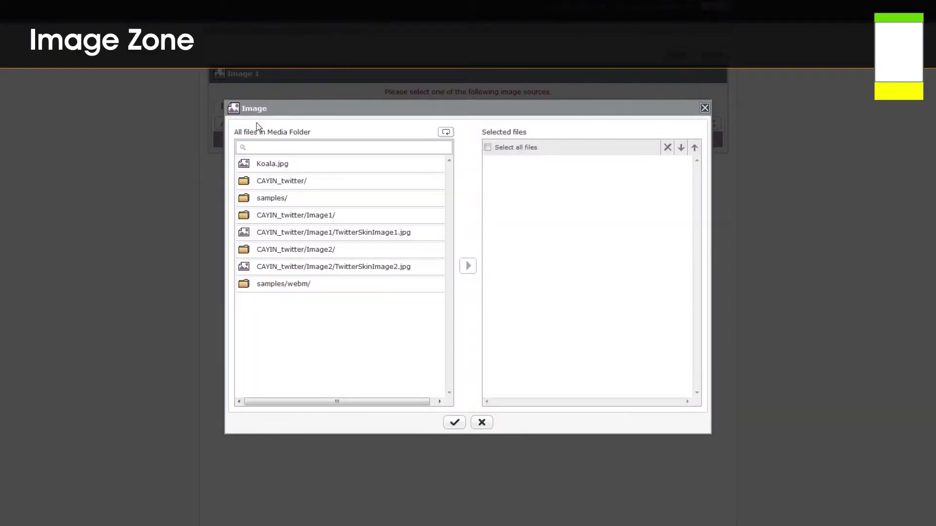
left_click(298, 232)
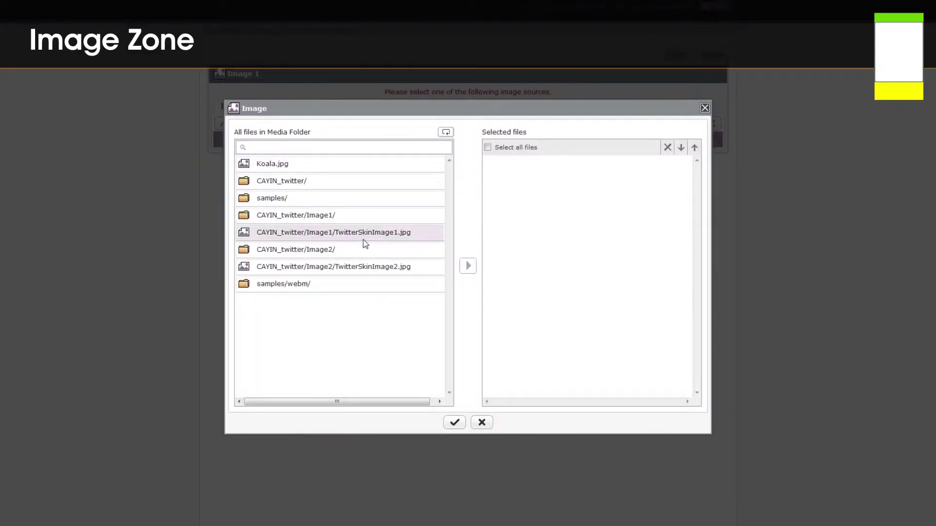
left_click(467, 267)
left_click(454, 423)
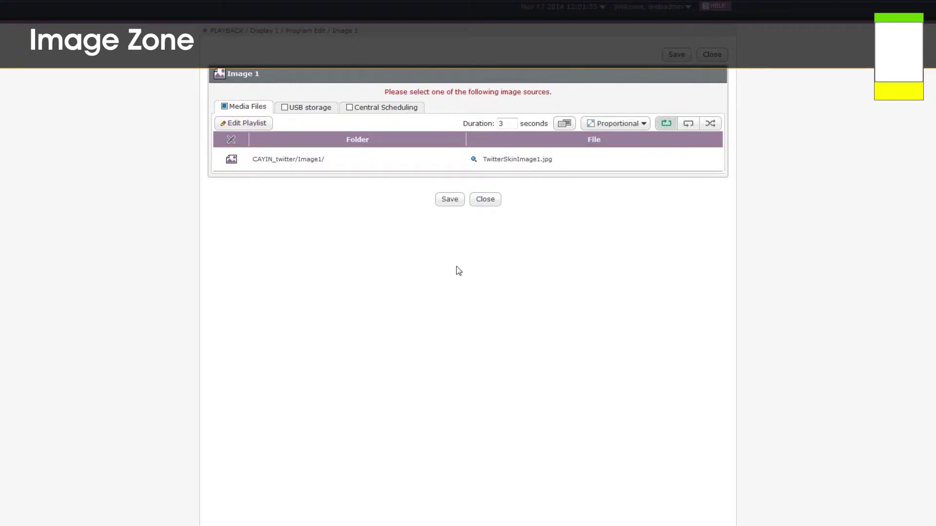
left_click(458, 203)
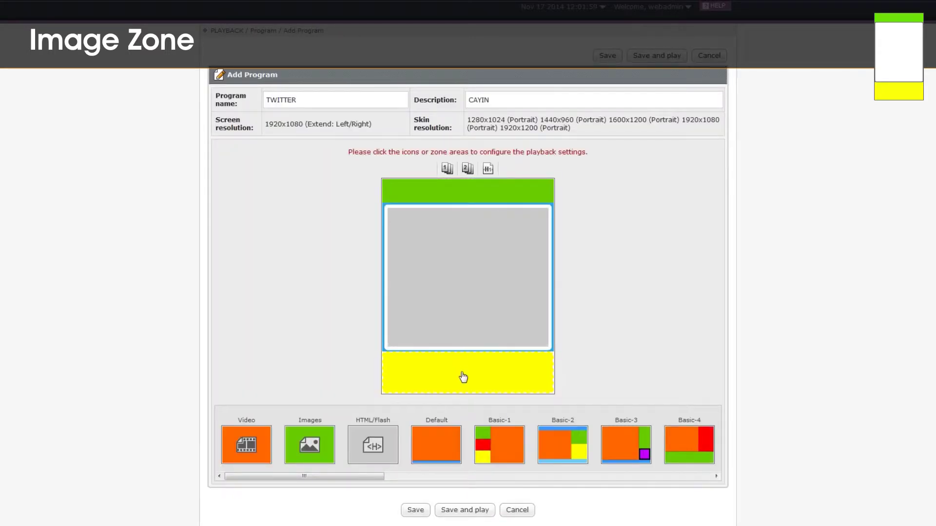
Add CAYIN_twitter/Image2/TwitterSkinImage2.jpg to the playlist of the yellow Image 2 zone
left_click(462, 376)
left_click(258, 126)
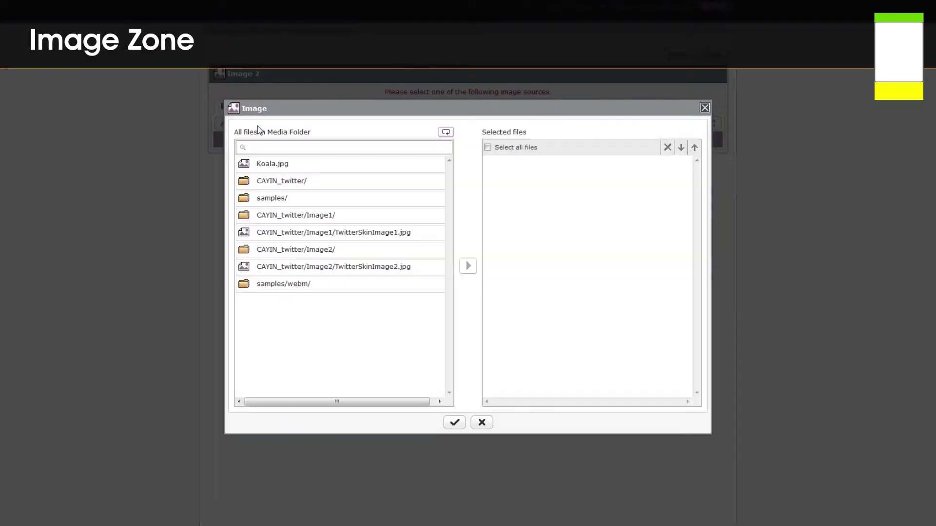
left_click(323, 268)
left_click(468, 266)
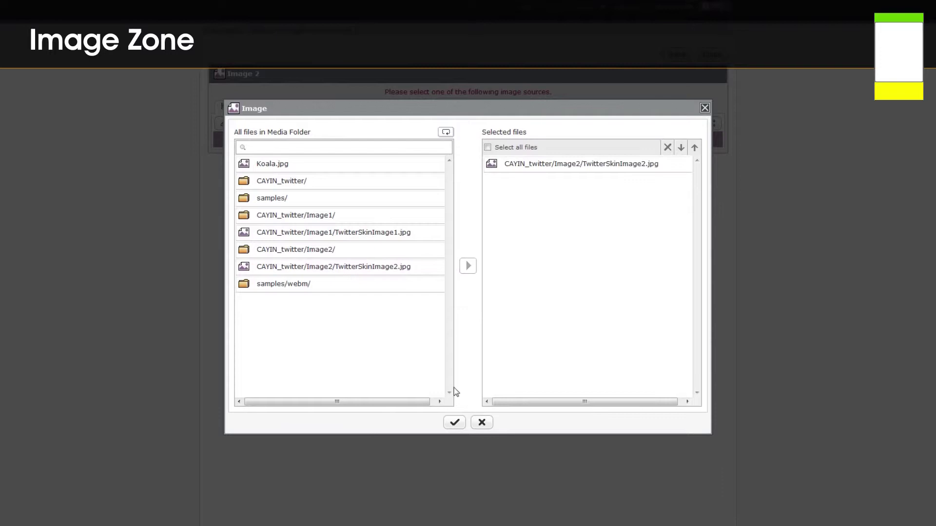
left_click(454, 422)
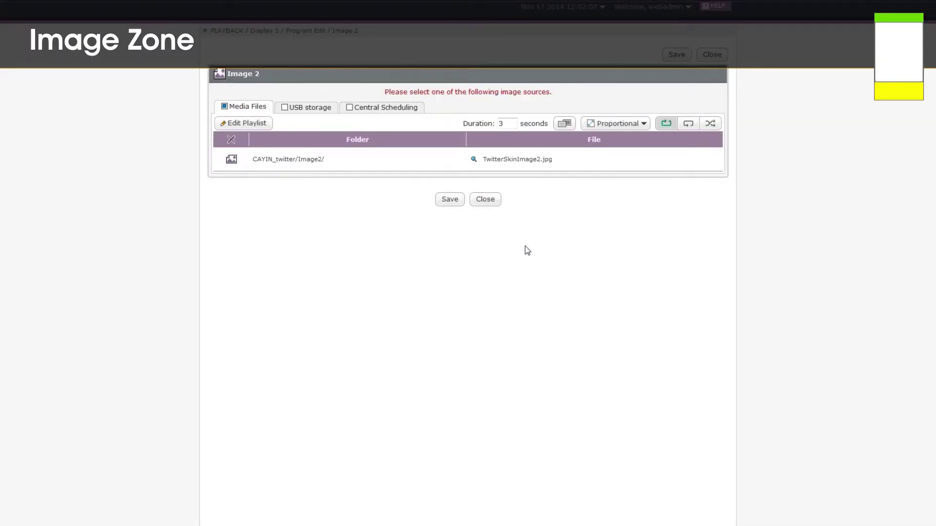
Add transition effects, including effect 6, to the Image 2 zone and save the zone
left_click(564, 124)
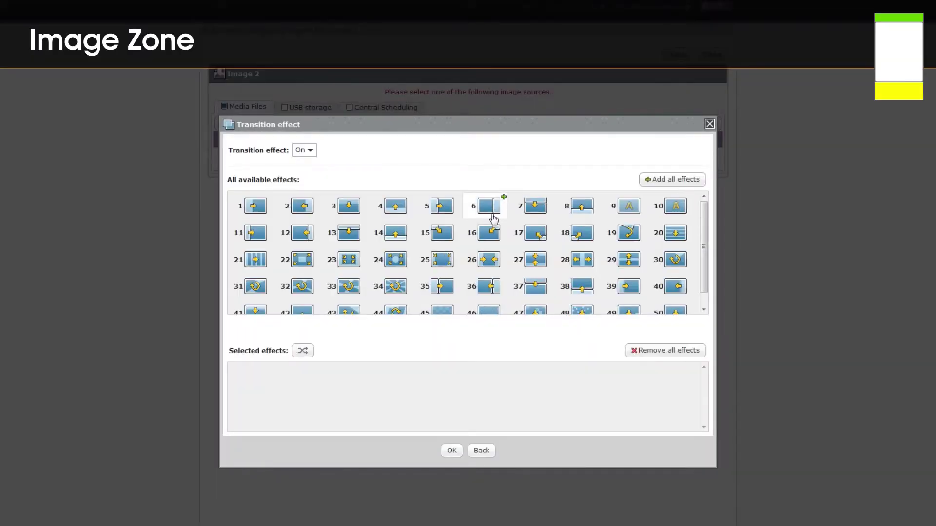
left_click(489, 206)
left_click(488, 249)
left_click(452, 450)
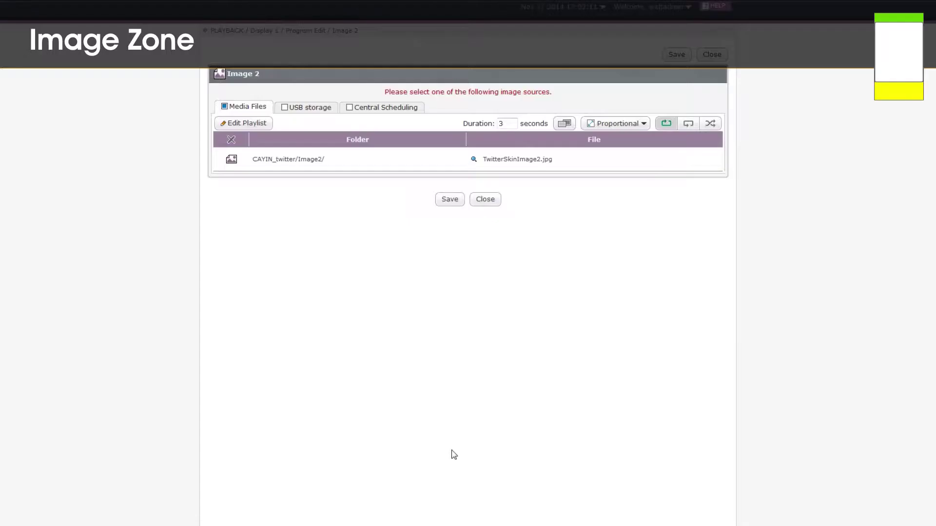
left_click(449, 200)
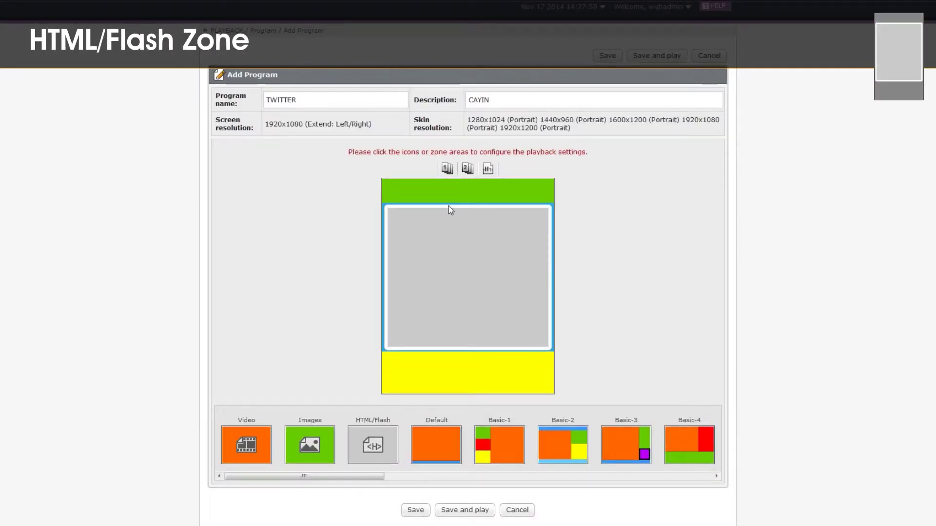
Set the HTML/Flash zone's source to Twitter with user CAYIN and the white square-cornered template
left_click(450, 232)
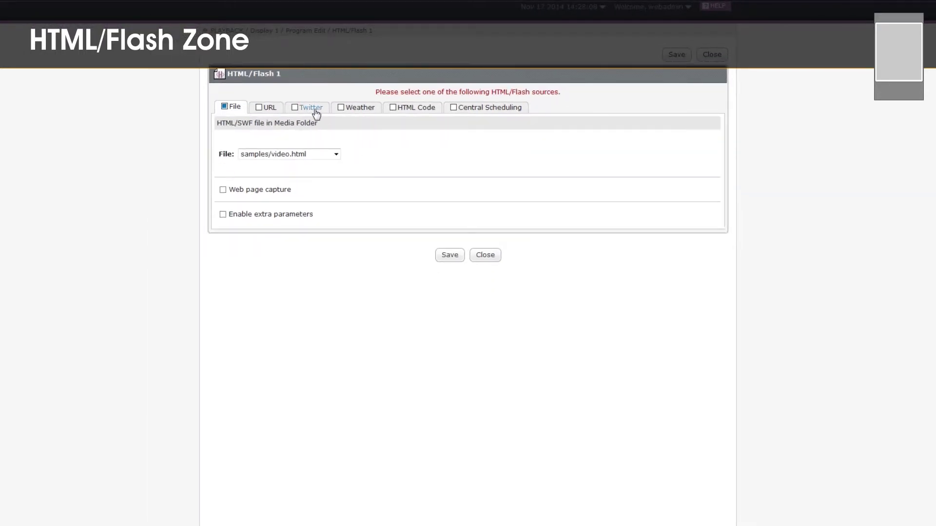
left_click(316, 113)
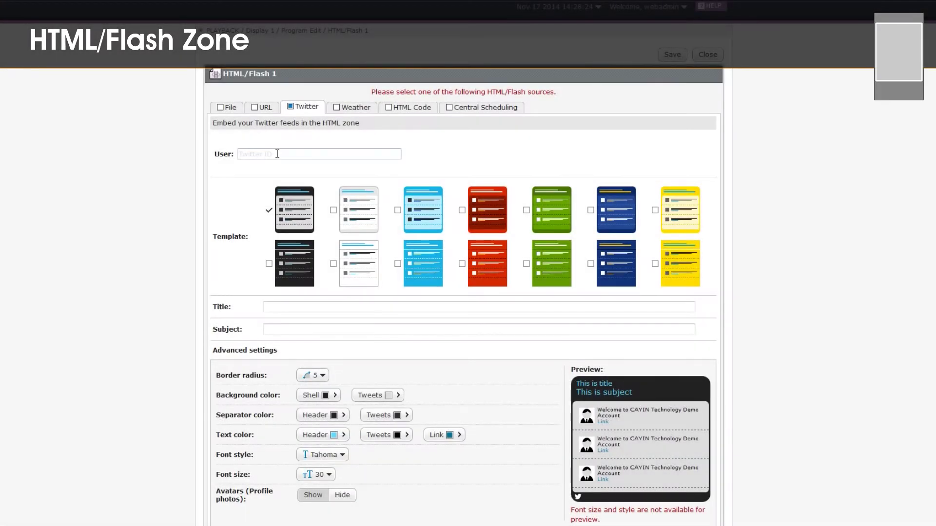
left_click(279, 155)
type("CAYIN")
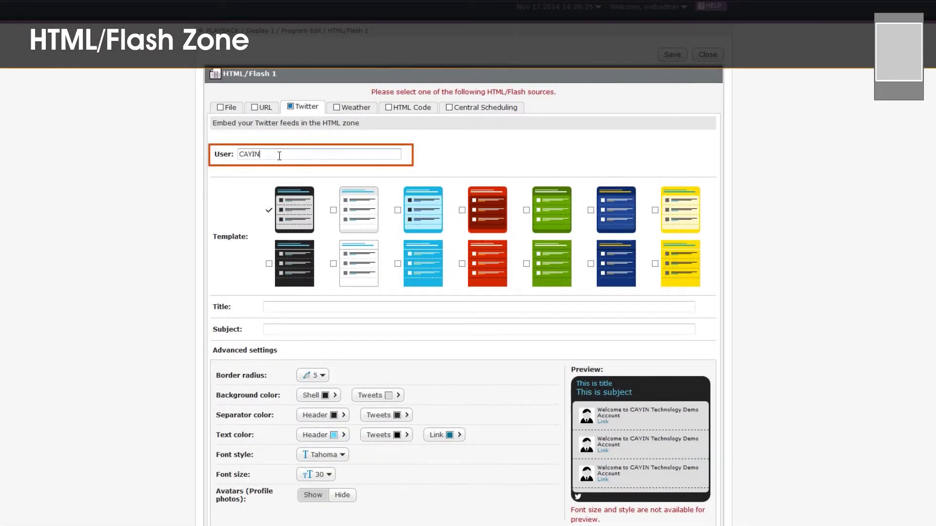
left_click(356, 263)
Set the Twitter feed's title to CAYINtech and its subject to CAYINpress
left_click(287, 307)
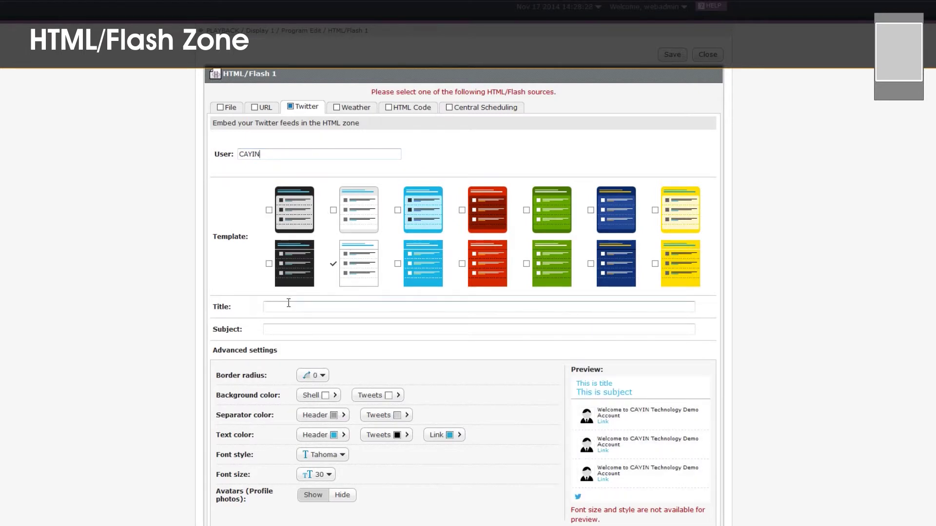
type("CAYIN")
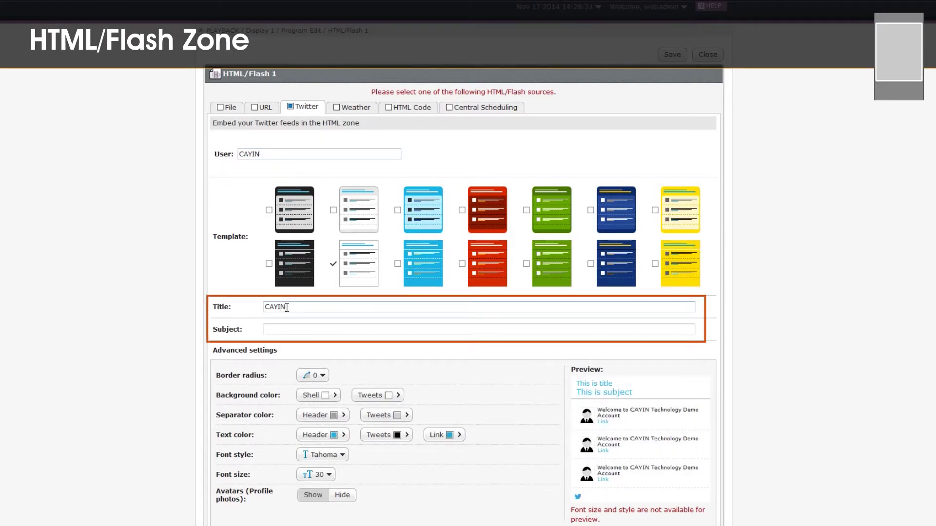
type("Tech")
key("Tab")
type("CAYIN")
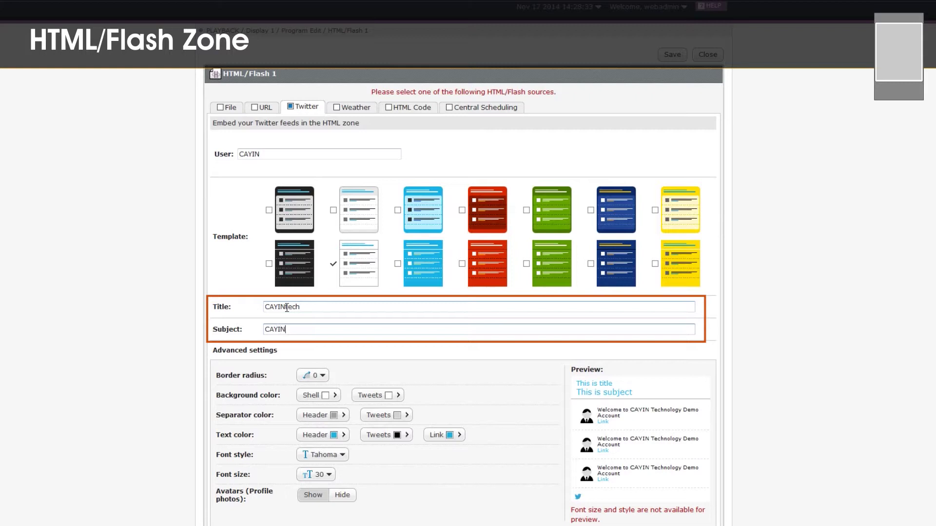
type("press")
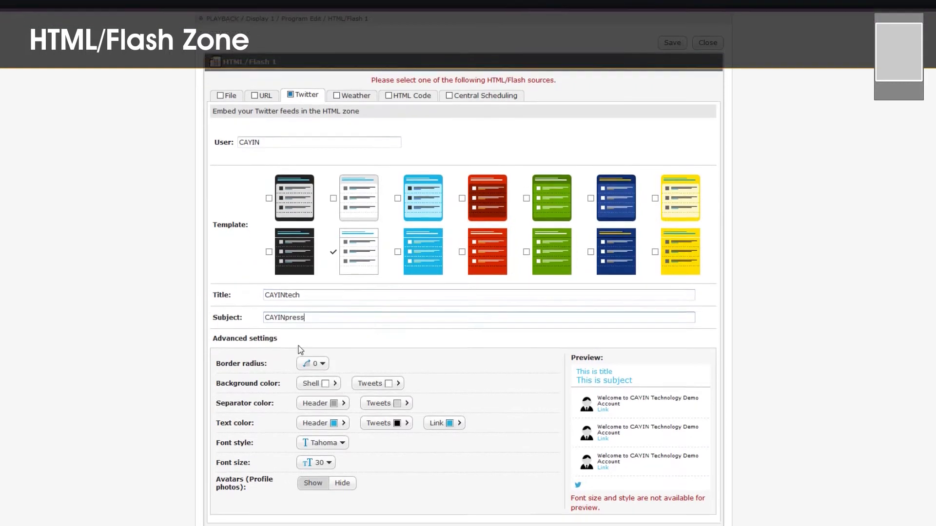
Set the Twitter feed's header text color to black (000000) and its link text color to orange
scroll(312, 380, "down", 1)
left_click(329, 384)
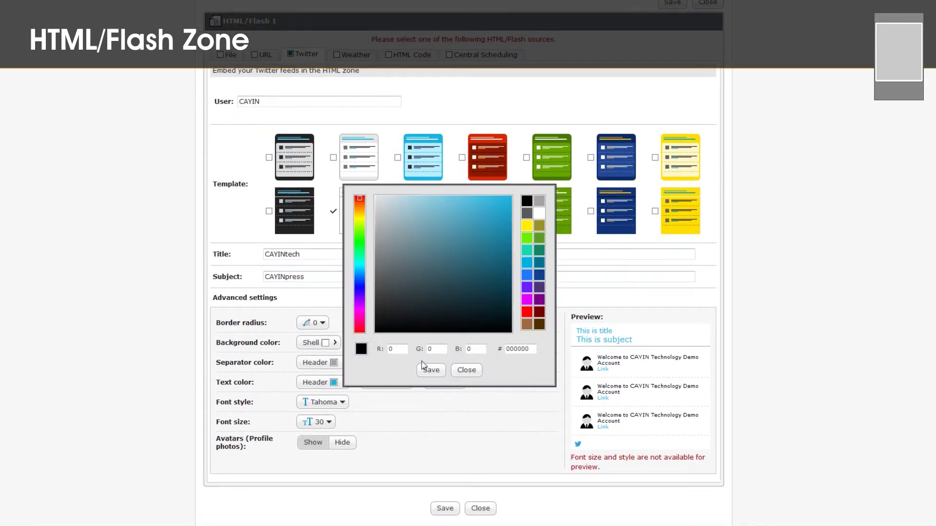
left_click(431, 370)
left_click(454, 383)
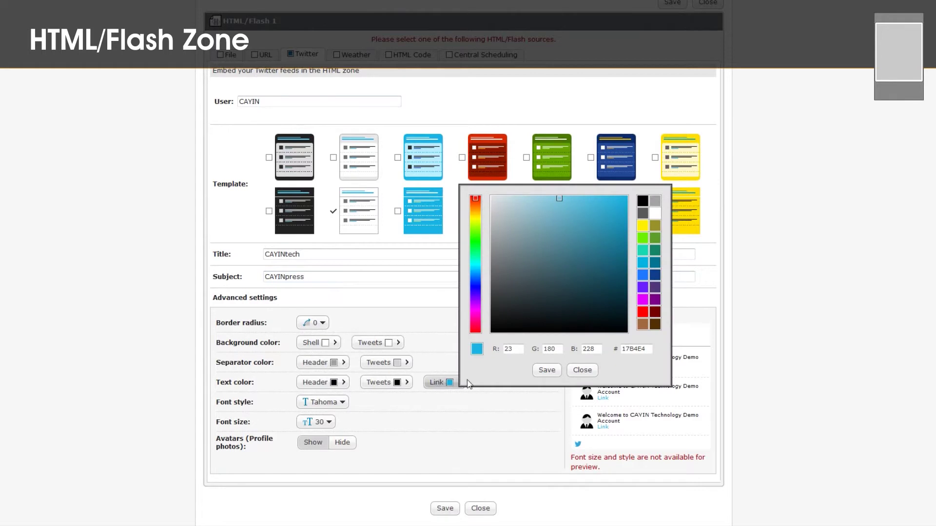
left_click(475, 210)
left_click(626, 197)
left_click(538, 372)
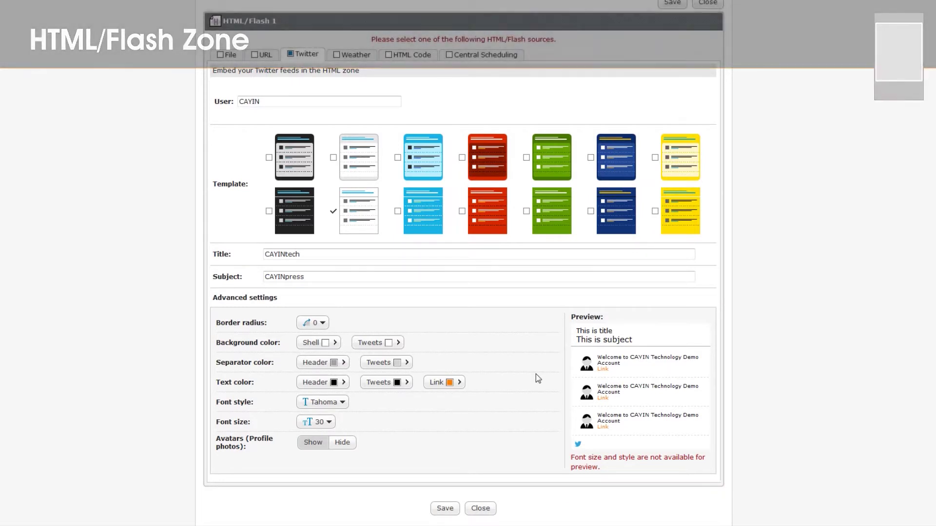
Save the HTML/Flash zone settings, then save and play the TWITTER program
scroll(649, 102, "up", 2)
scroll(652, 105, "up", 2)
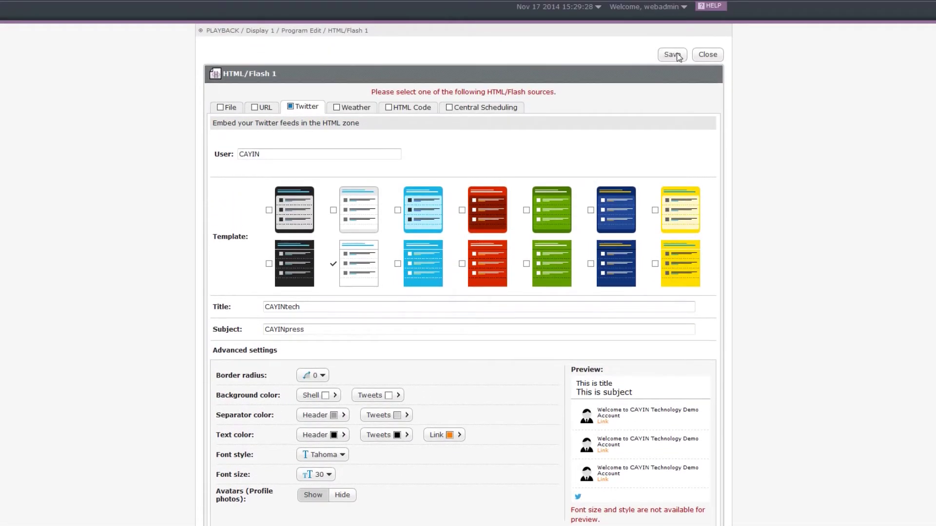
left_click(678, 56)
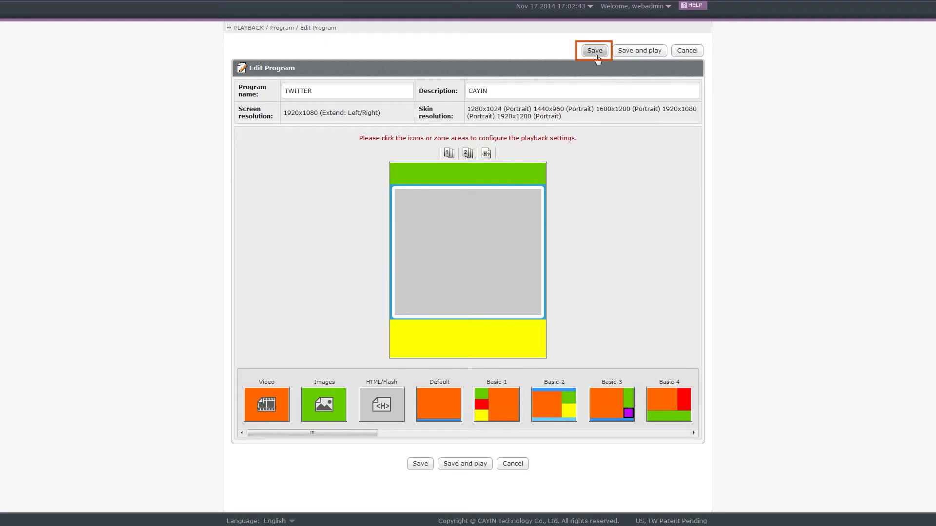
left_click(641, 51)
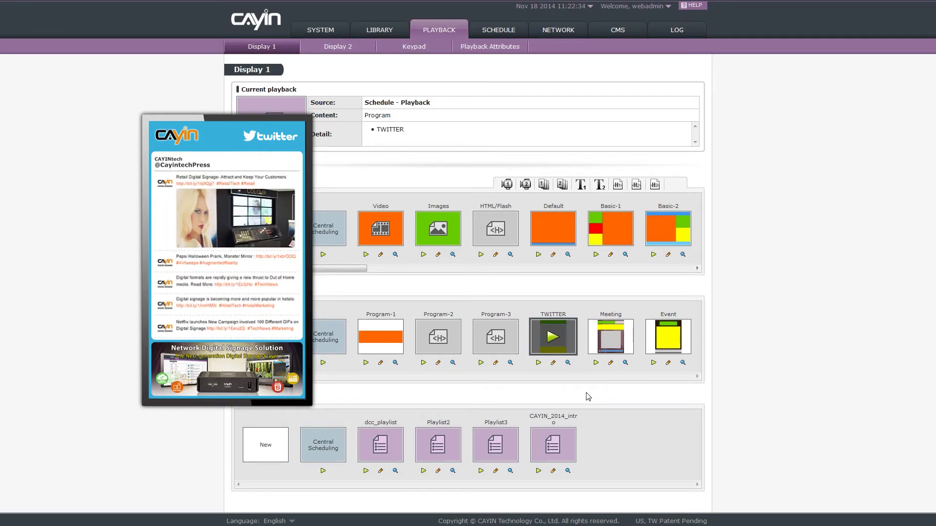
Play the Meeting program on Display 1, followed by the Event program
left_click(596, 363)
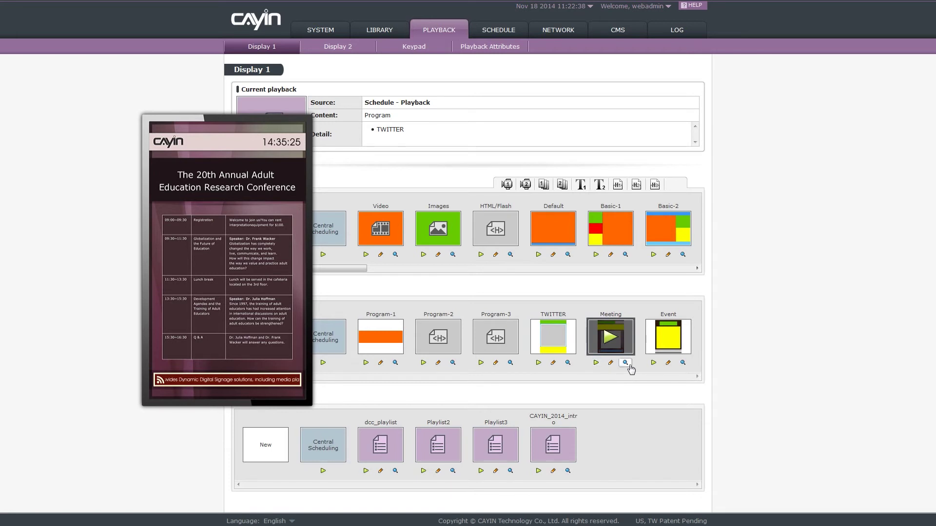
left_click(653, 363)
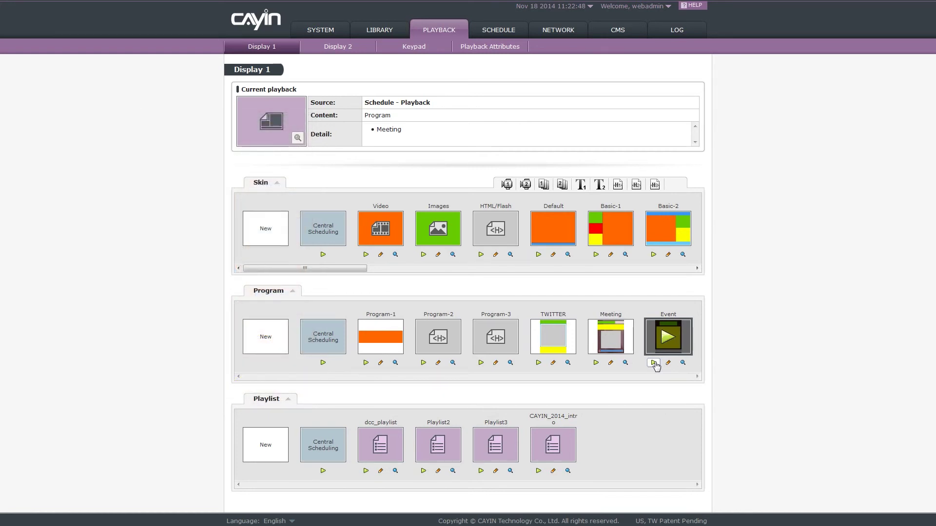
left_click(654, 364)
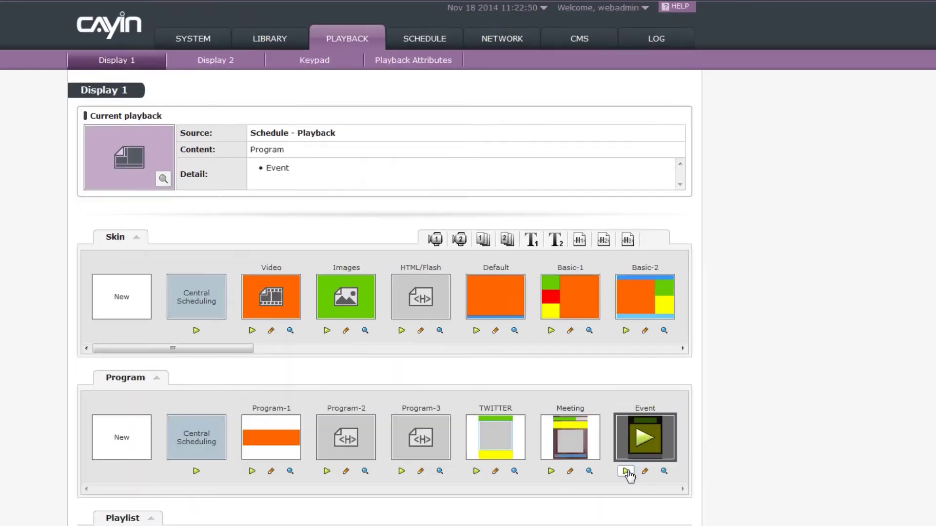